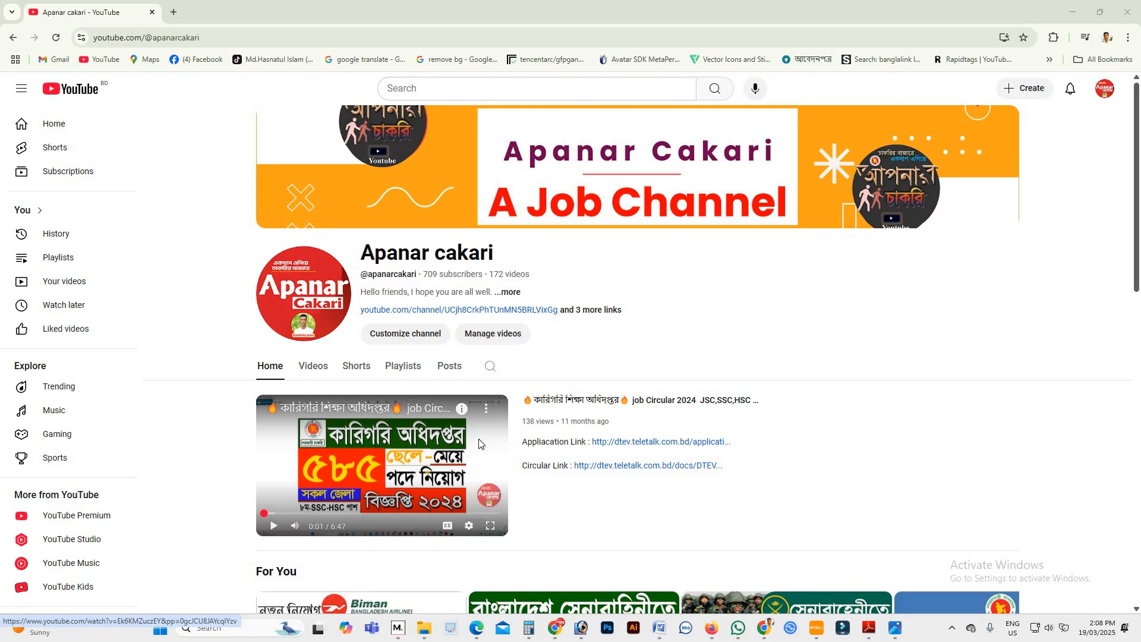
Minimise the browser and PDF windows and examine the photographed form in images.jpg.
left_click(1072, 16)
left_click(1072, 11)
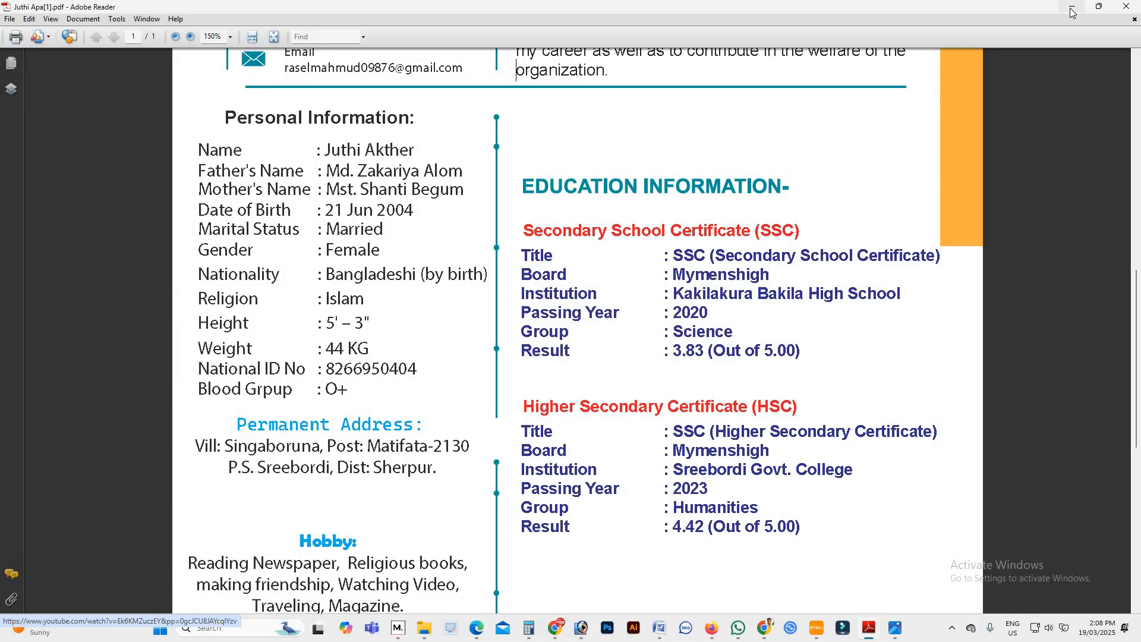
left_click(1072, 12)
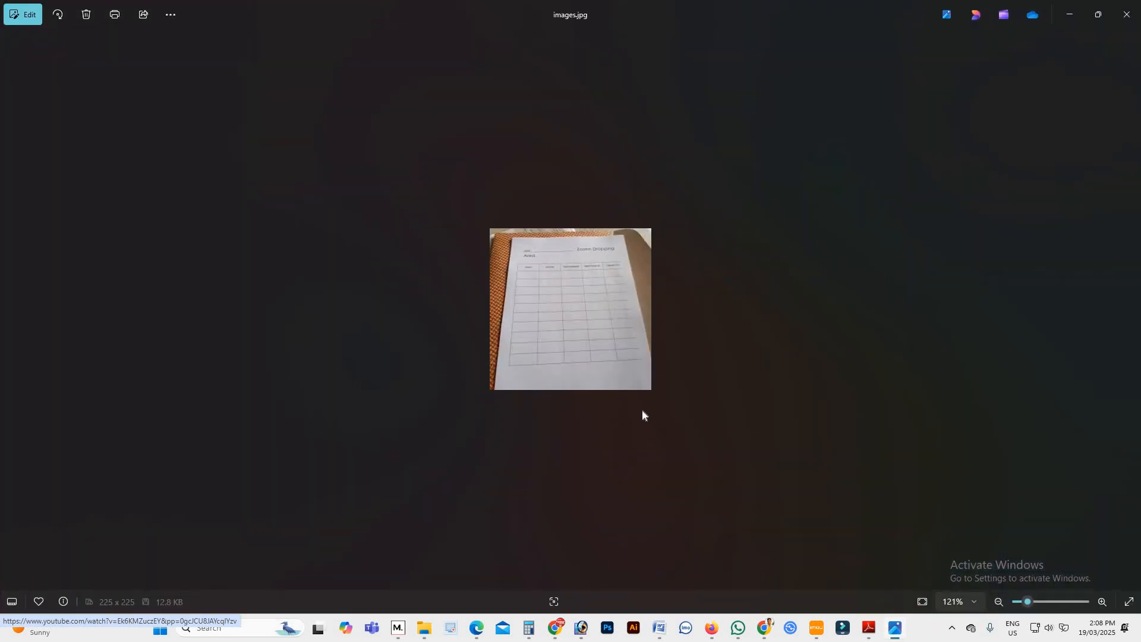
scroll(640, 407, "up", 6)
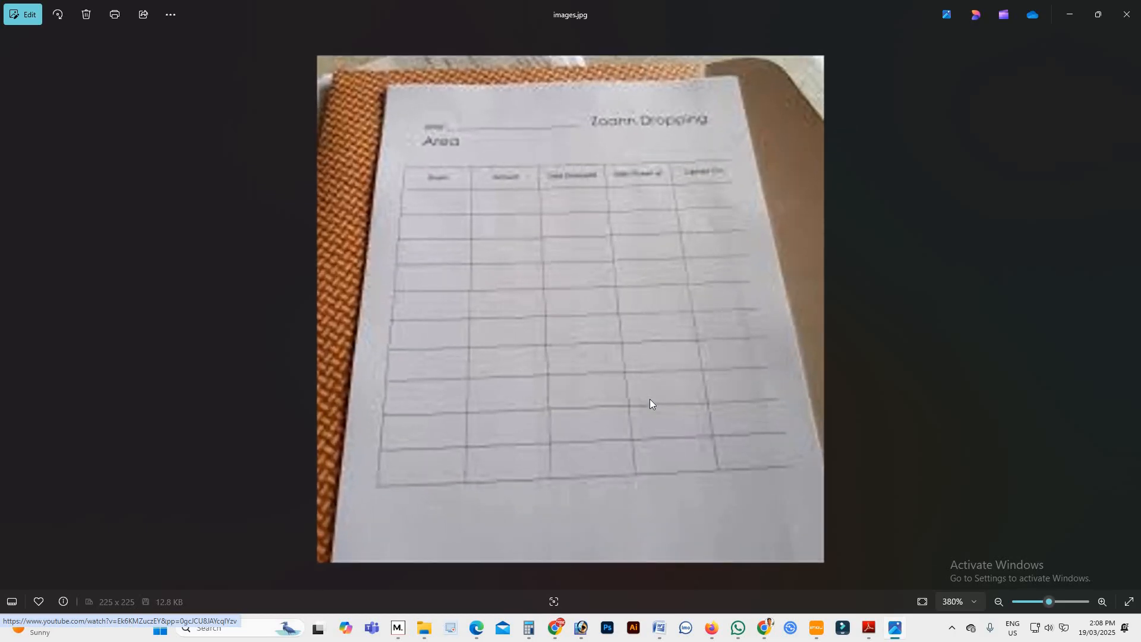
Switch to Adobe Photoshop and open images.jpg from the Desktop.
left_click(587, 631)
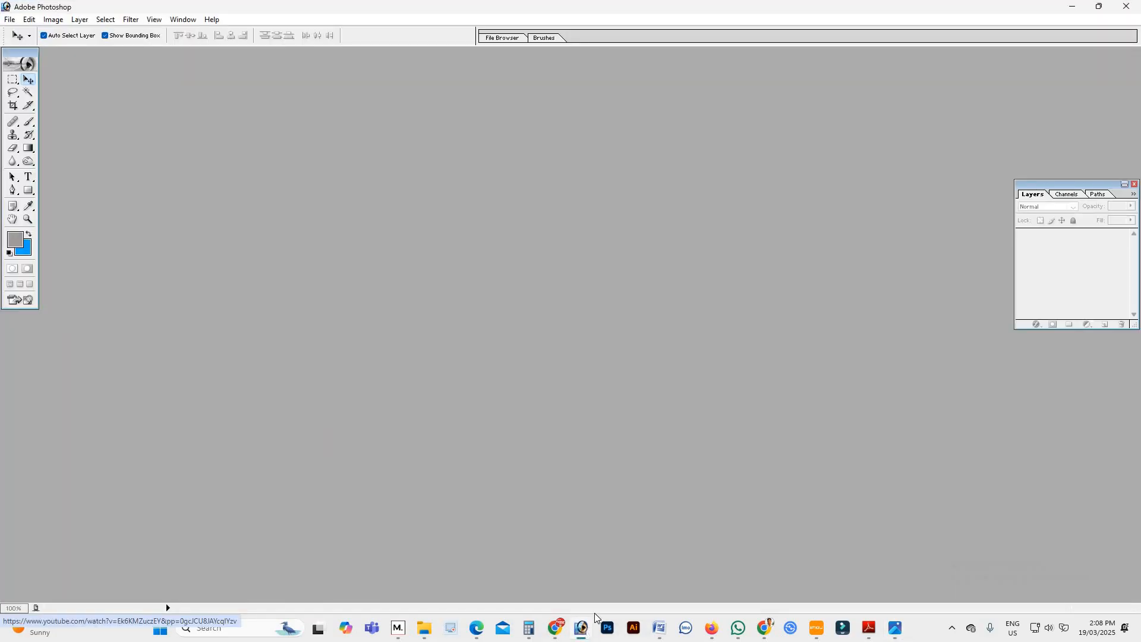
double_click(363, 271)
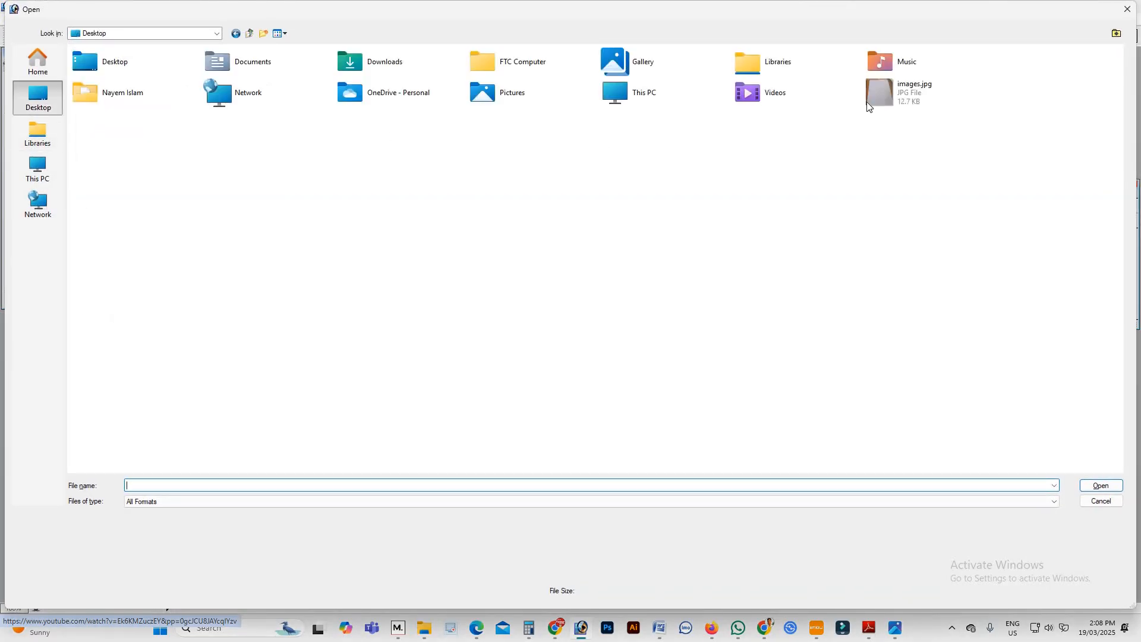
double_click(867, 106)
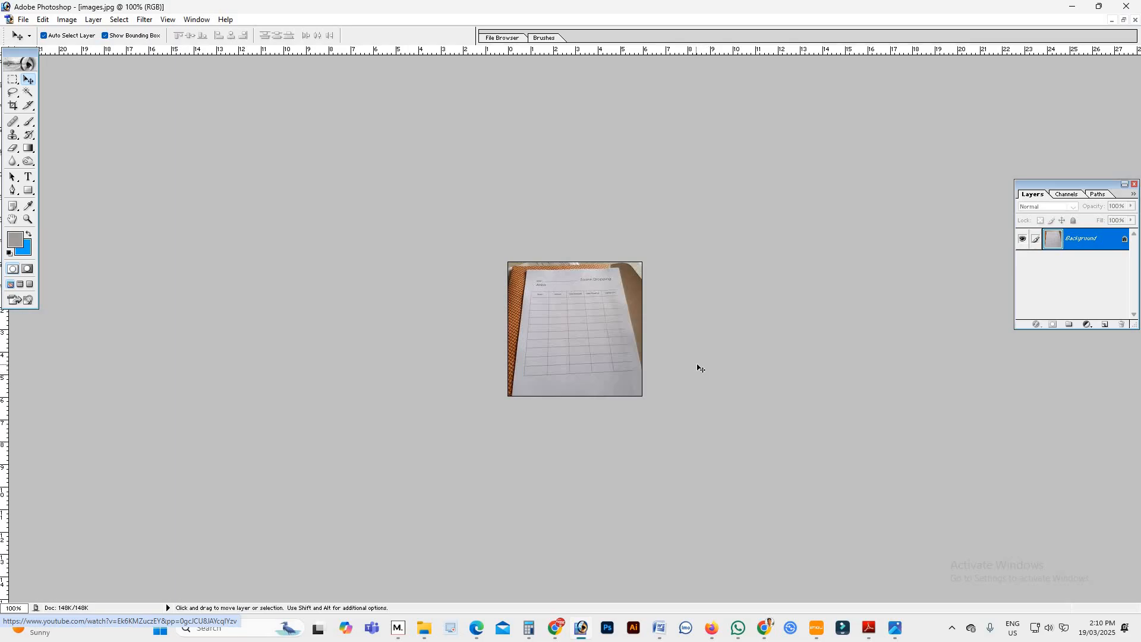
key("ctrl+a")
key("ctrl+t")
right_click(559, 285)
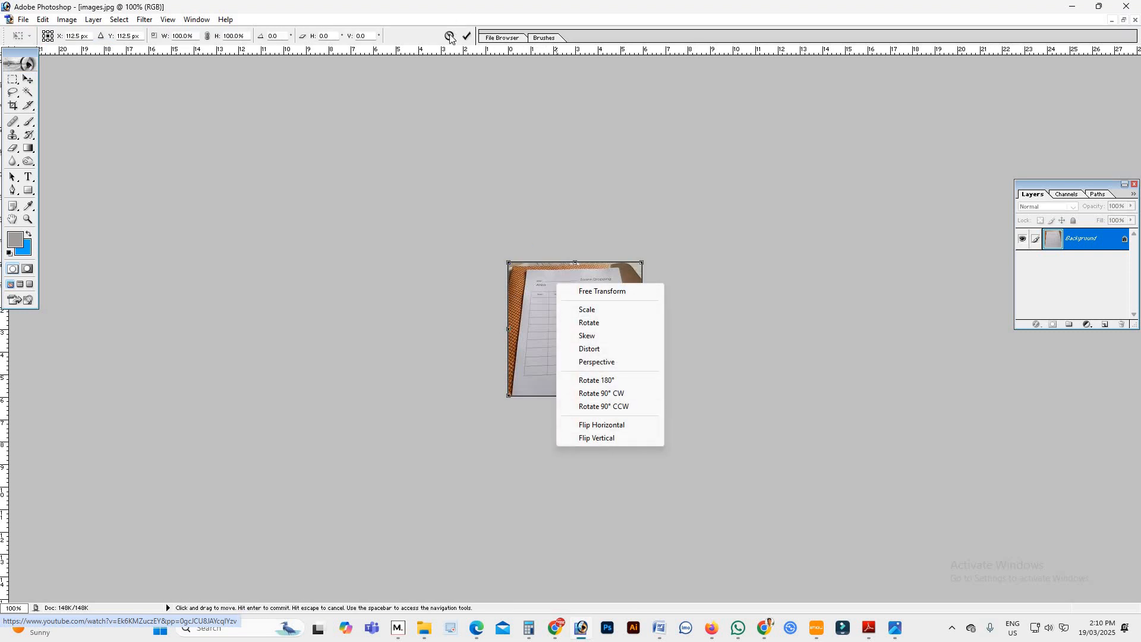
left_click(347, 64)
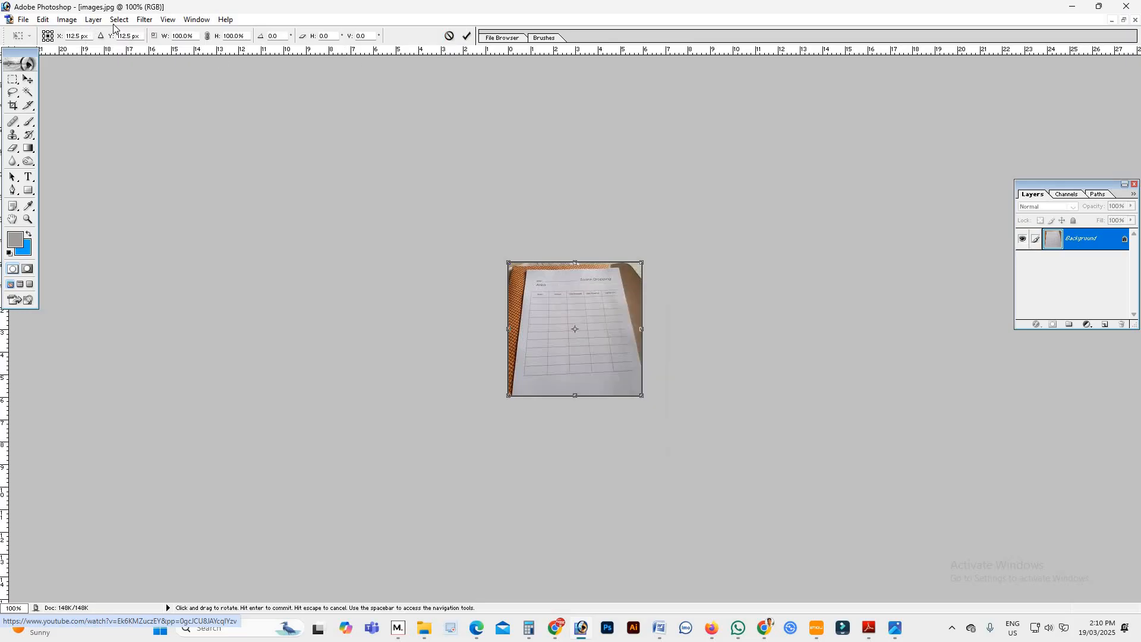
right_click(137, 37)
left_click(190, 100)
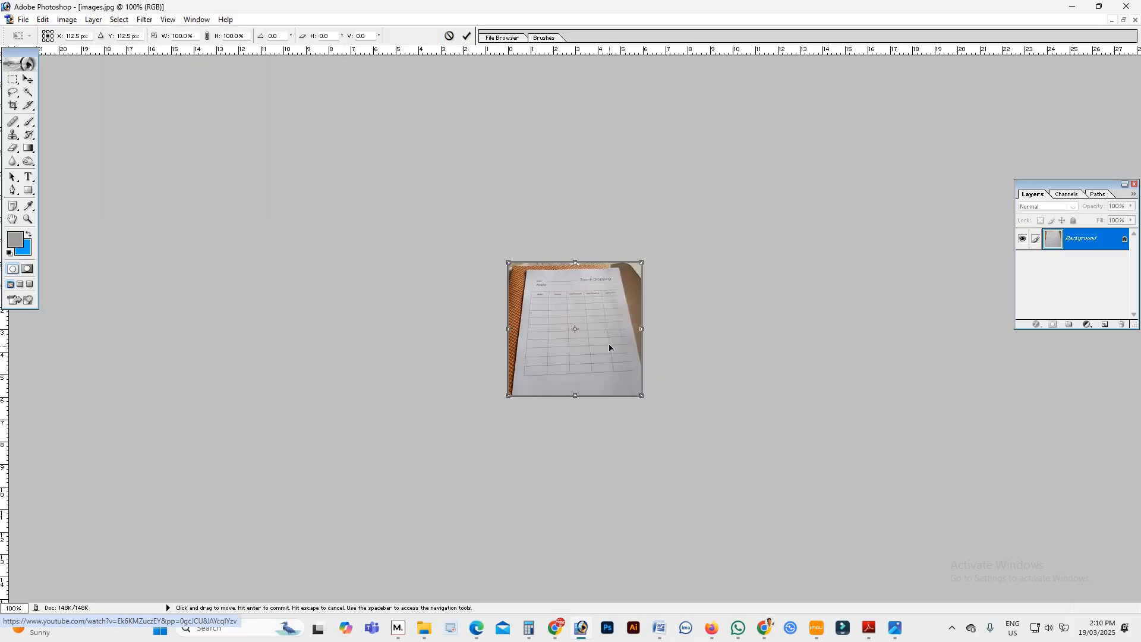
key("Return")
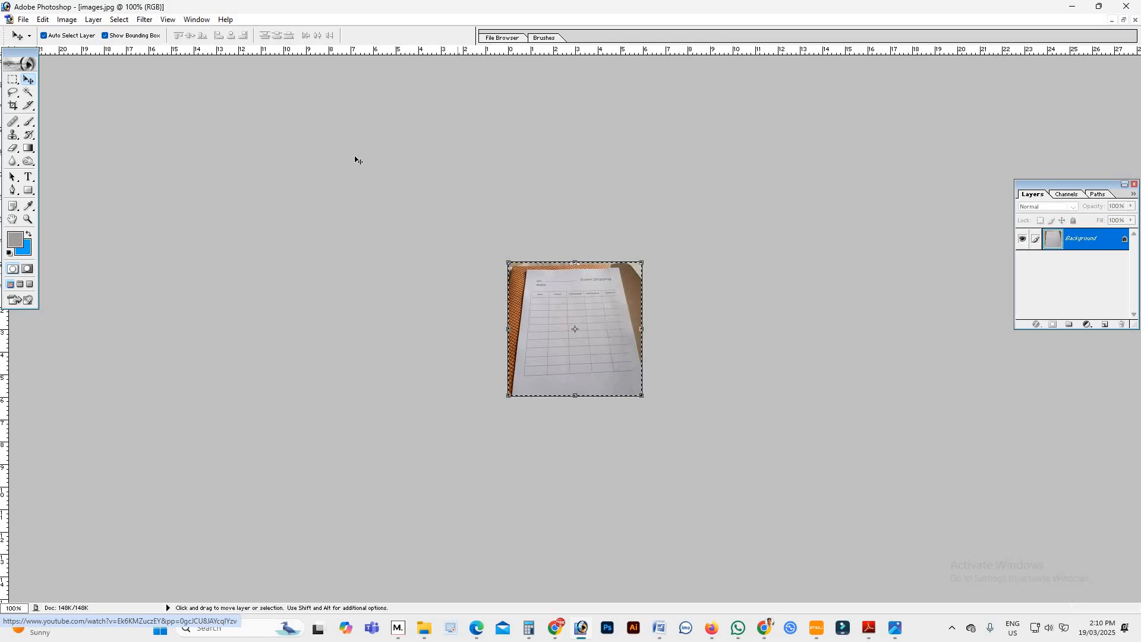
Select the whole image and distort its two upper corners outward so the photographed sheet straightens and fills the frame.
left_click(119, 19)
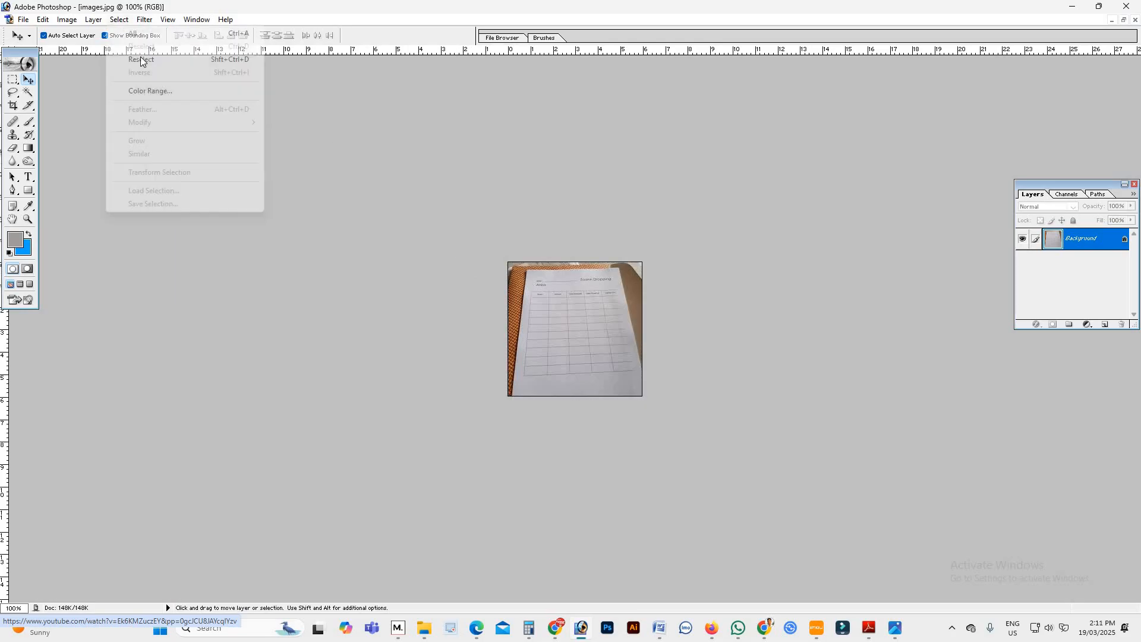
key("Up")
key("Up")
key("Return")
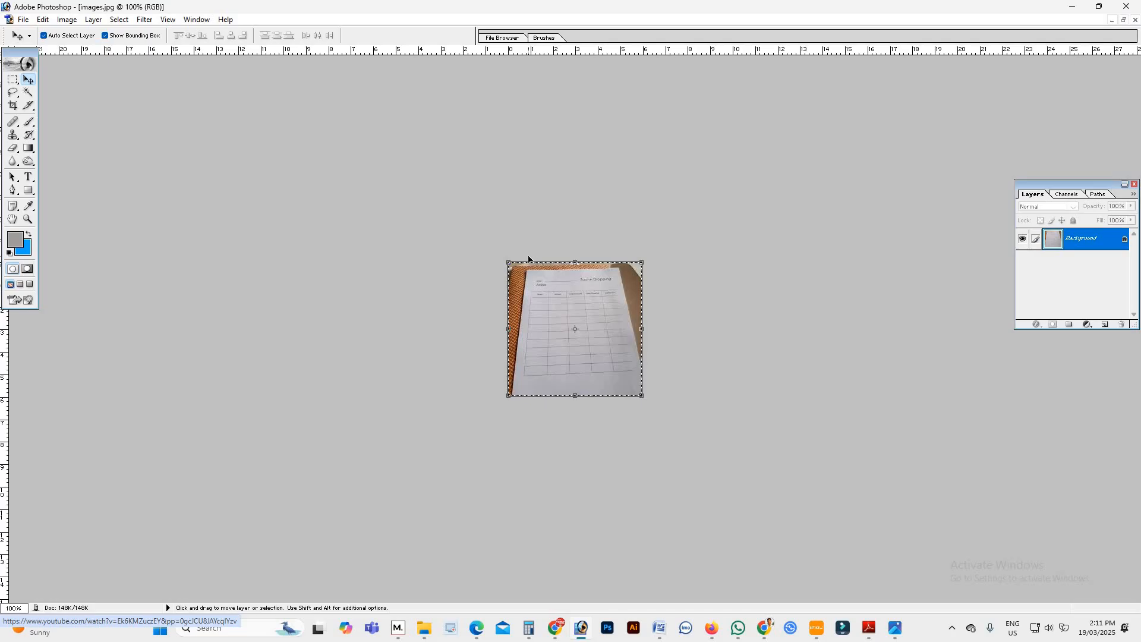
key("ctrl+plus")
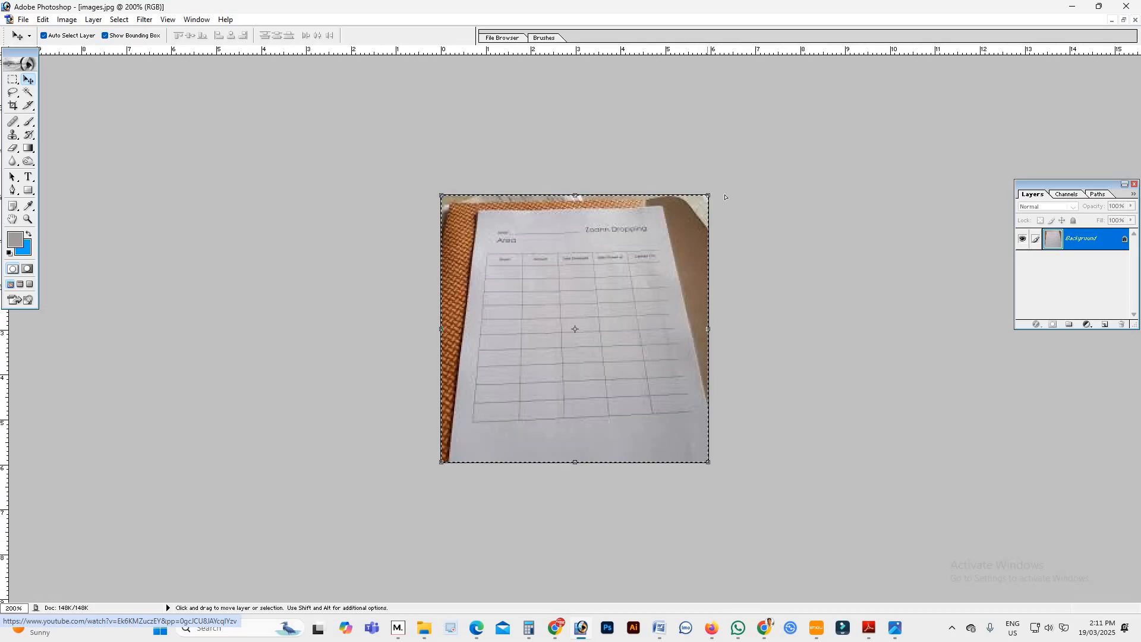
left_click_drag(725, 197, 767, 183)
key("ctrl+z")
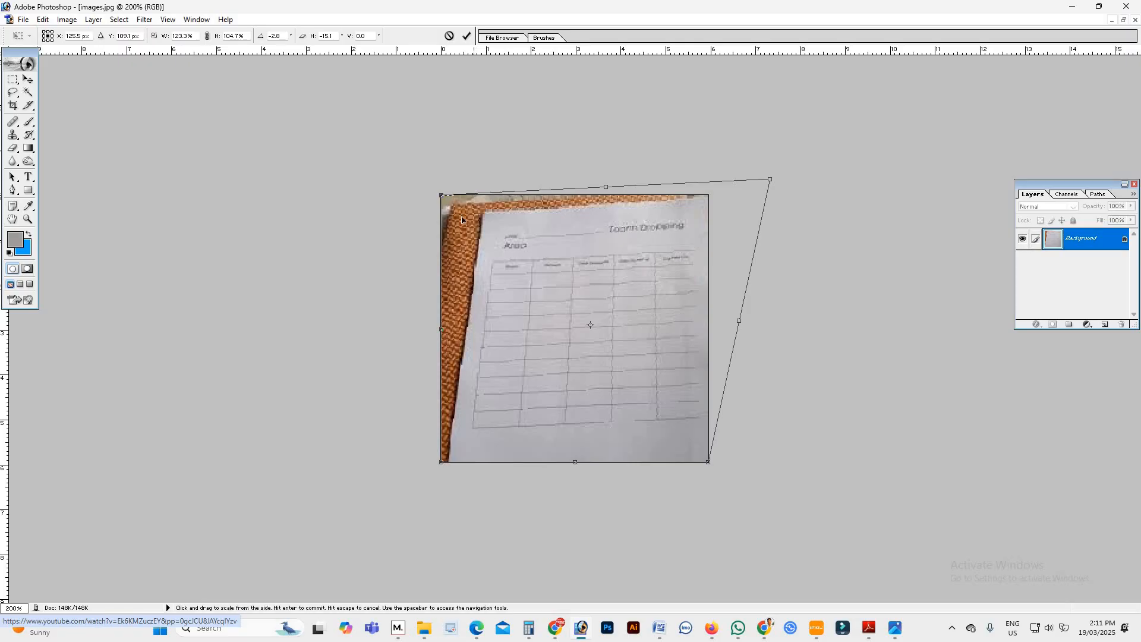
key("Return")
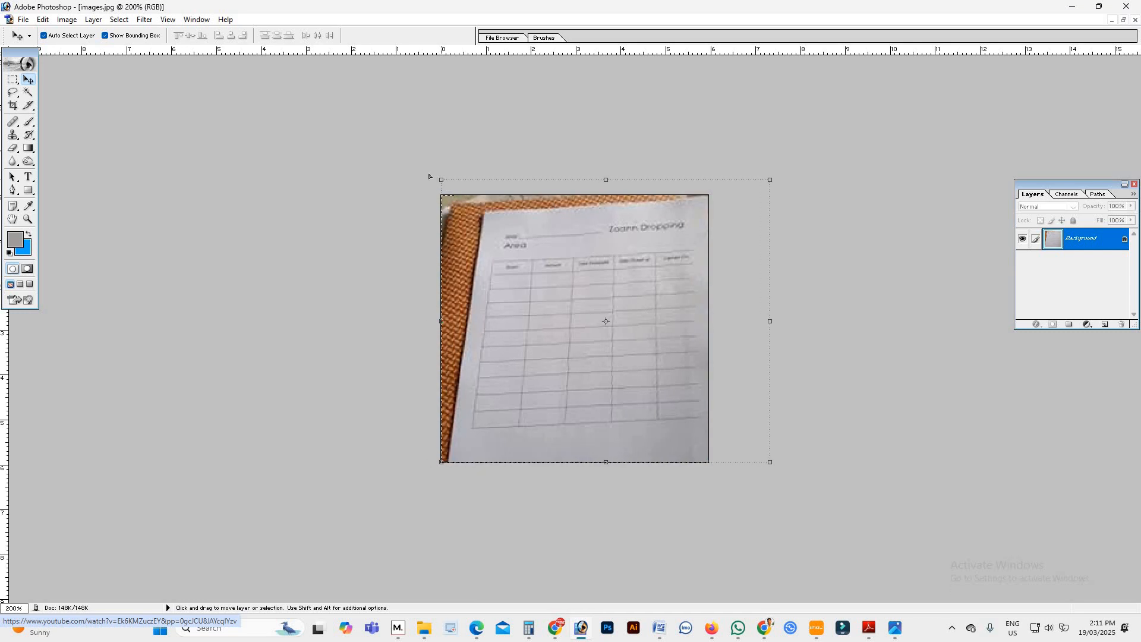
left_click_drag(441, 180, 375, 143)
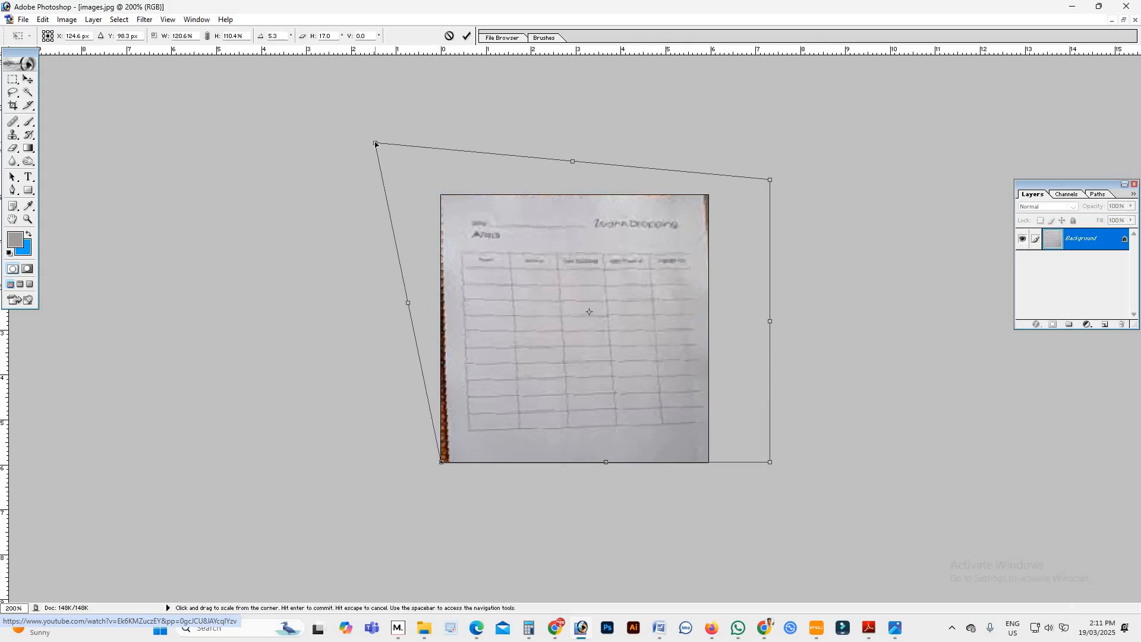
key("Escape")
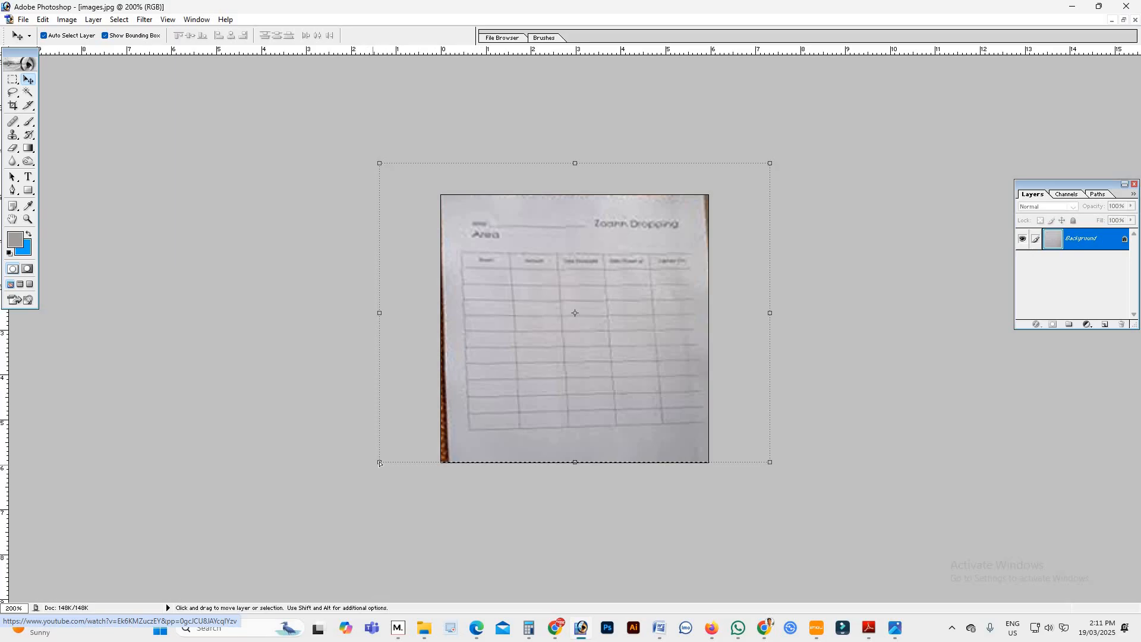
Try nudging the selected image sideways to push the orange background out of the frame.
key("Left")
key("Left")
key("Left")
key("Left")
key("Left")
key("Left")
key("Left")
key("Left")
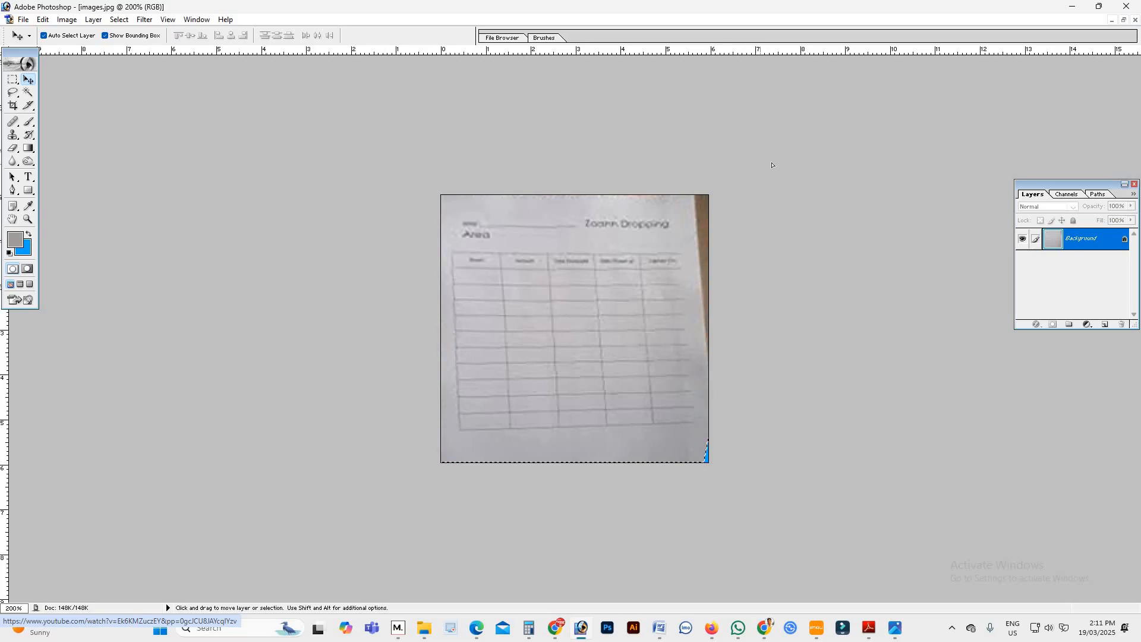
key("Right")
key("Right")
key("Right")
key("Right")
key("Right")
key("Right")
key("Right")
key("Right")
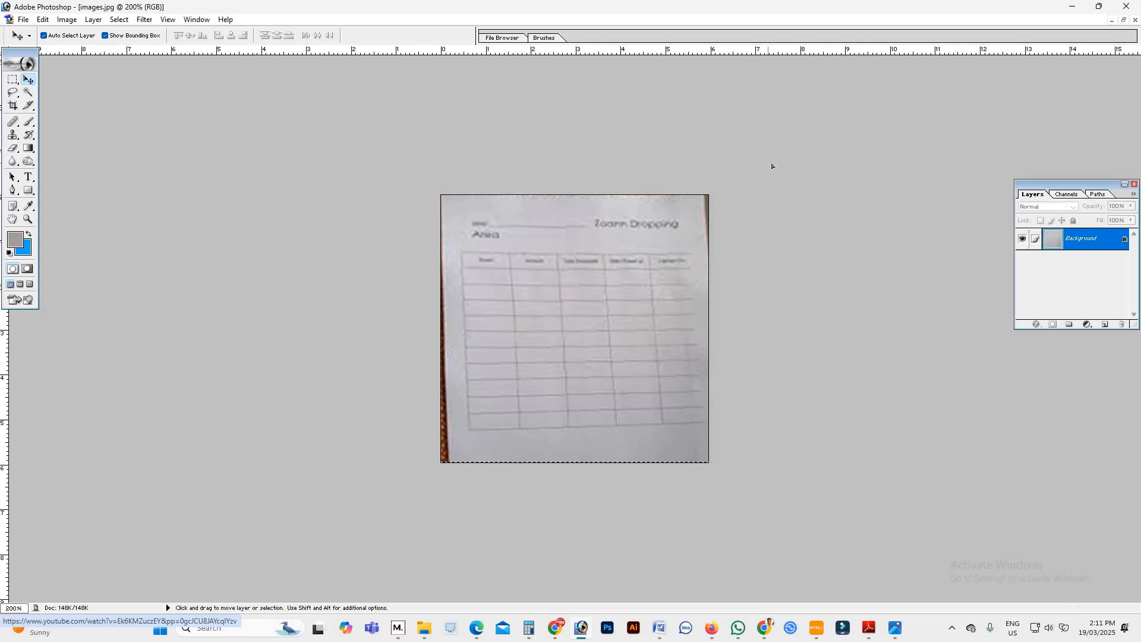
key("Right")
key("Right")
key("Right")
key("Right")
key("Left")
key("Left")
key("Left")
key("Left")
Distort the image's upper-right and lower-left corners slightly outward to push the leftover background outside the frame.
left_click_drag(771, 165, 777, 158)
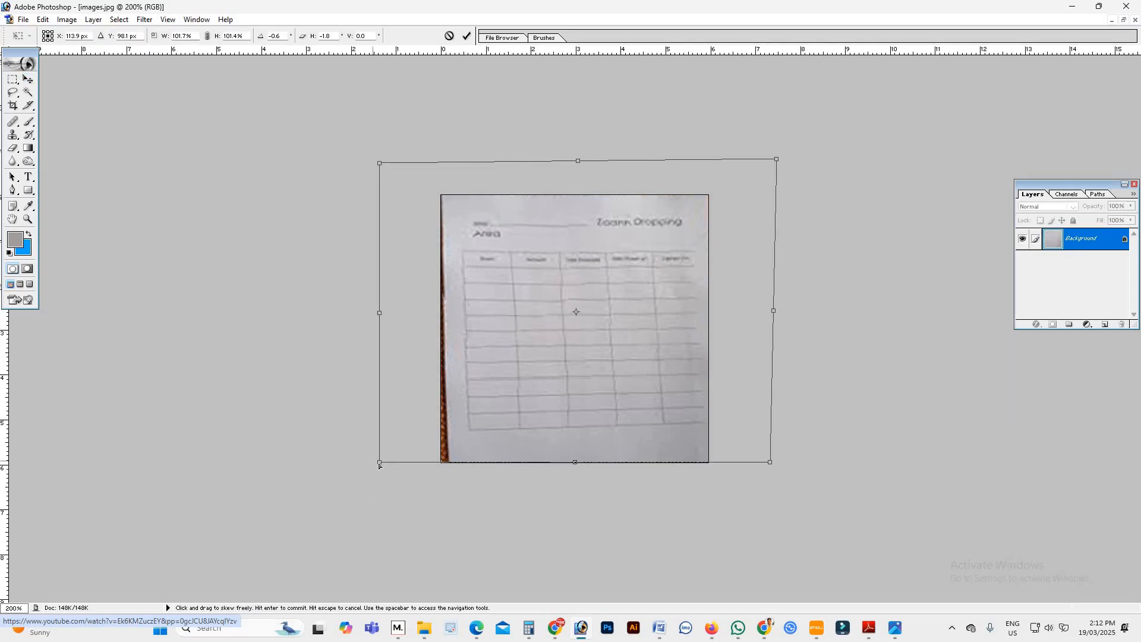
left_click_drag(381, 463, 367, 466)
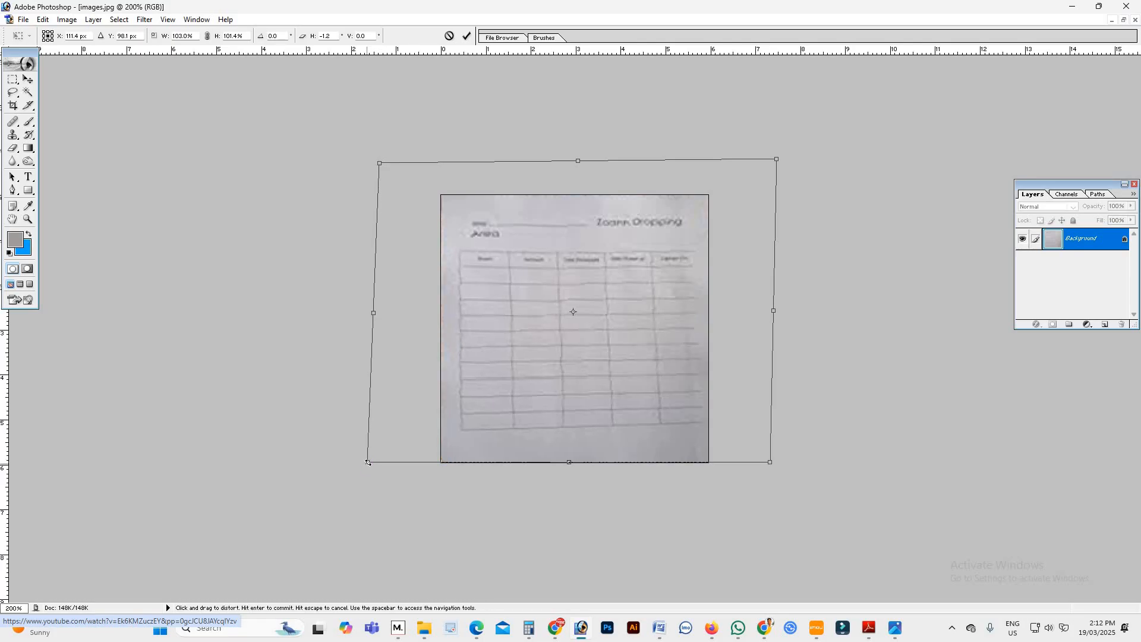
key("Escape")
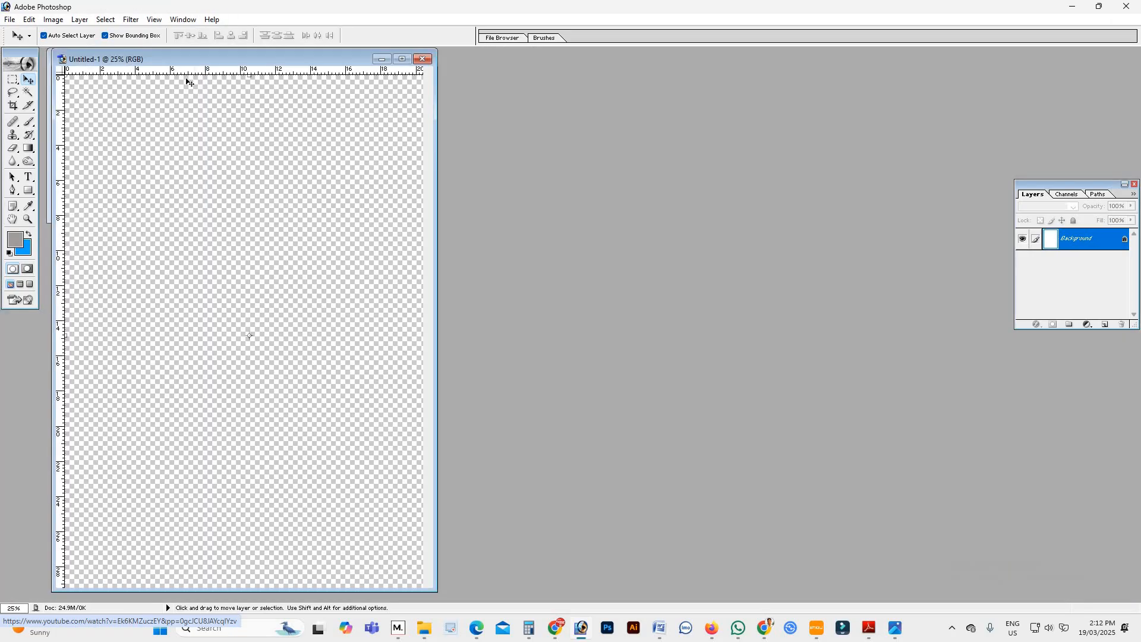
Try copying the straightened form from images.jpg into the blank Untitled-1 document.
left_click_drag(191, 58, 542, 71)
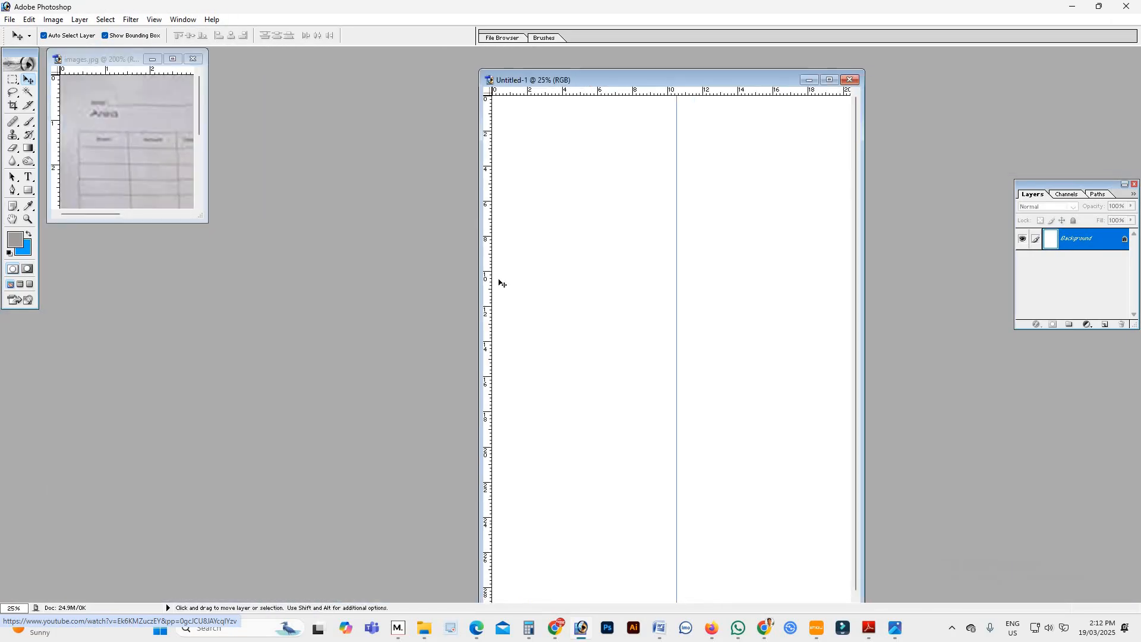
left_click(148, 138)
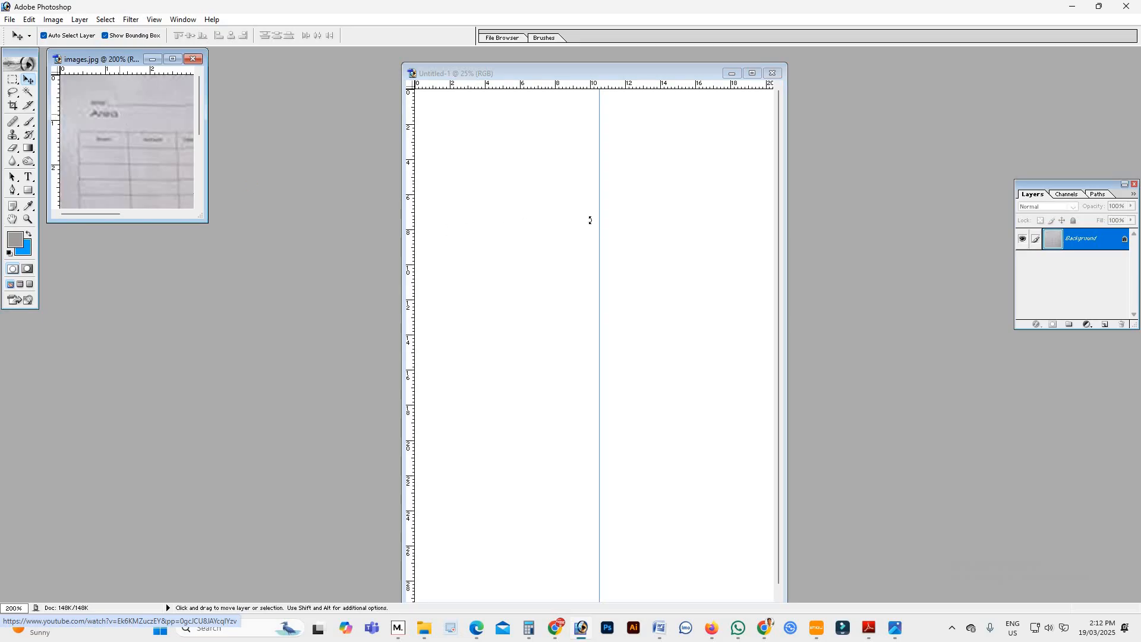
left_click_drag(591, 220, 590, 221)
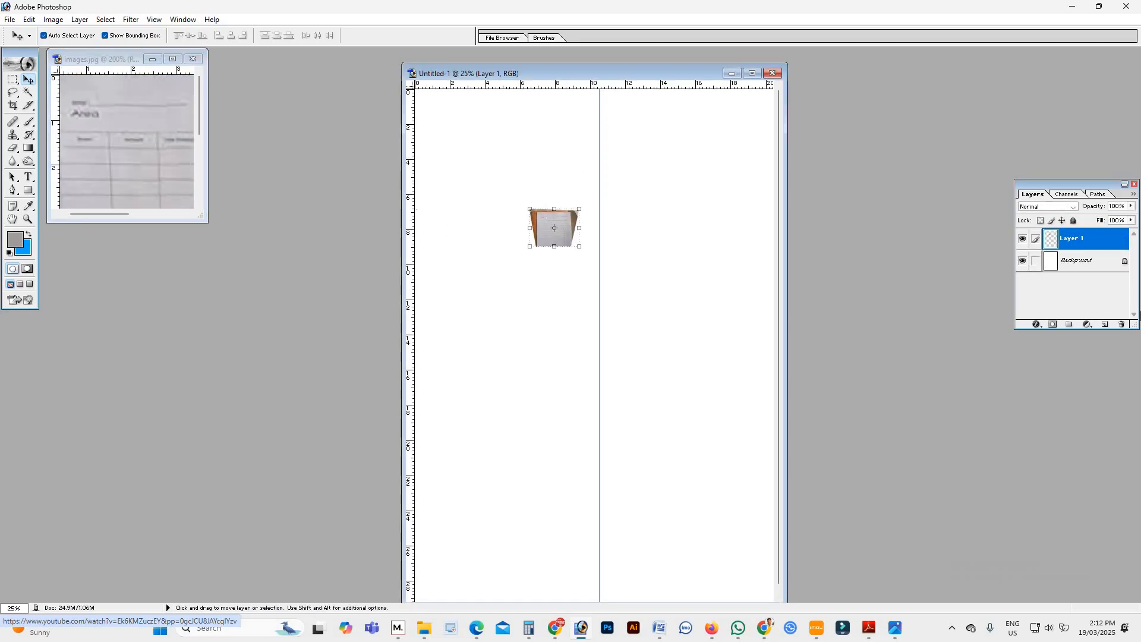
key("ctrl+z")
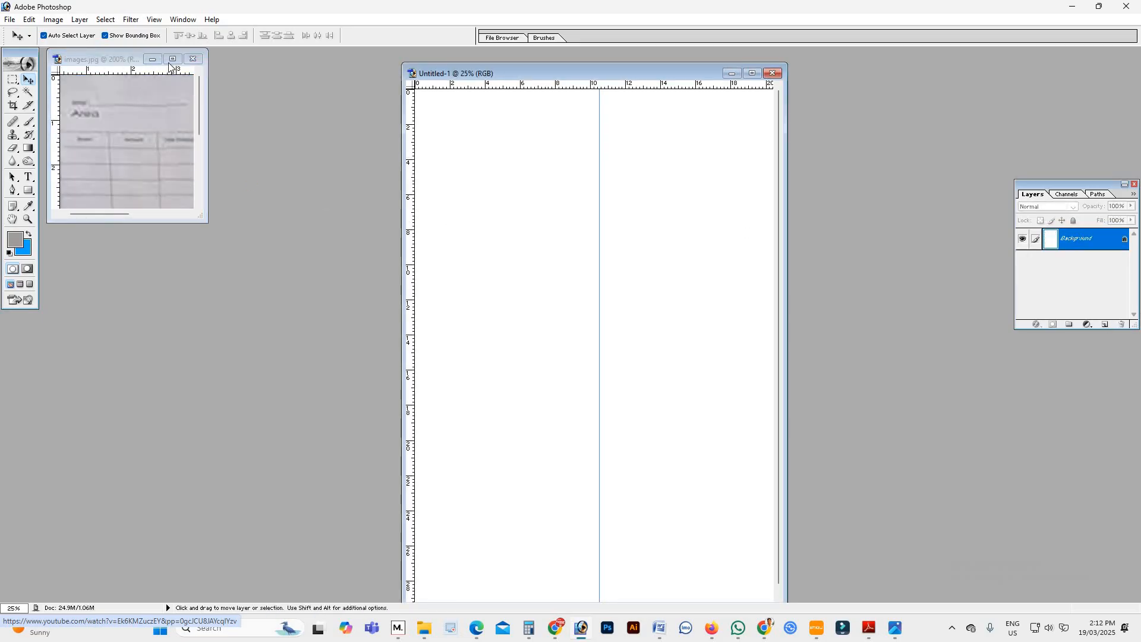
left_click(172, 60)
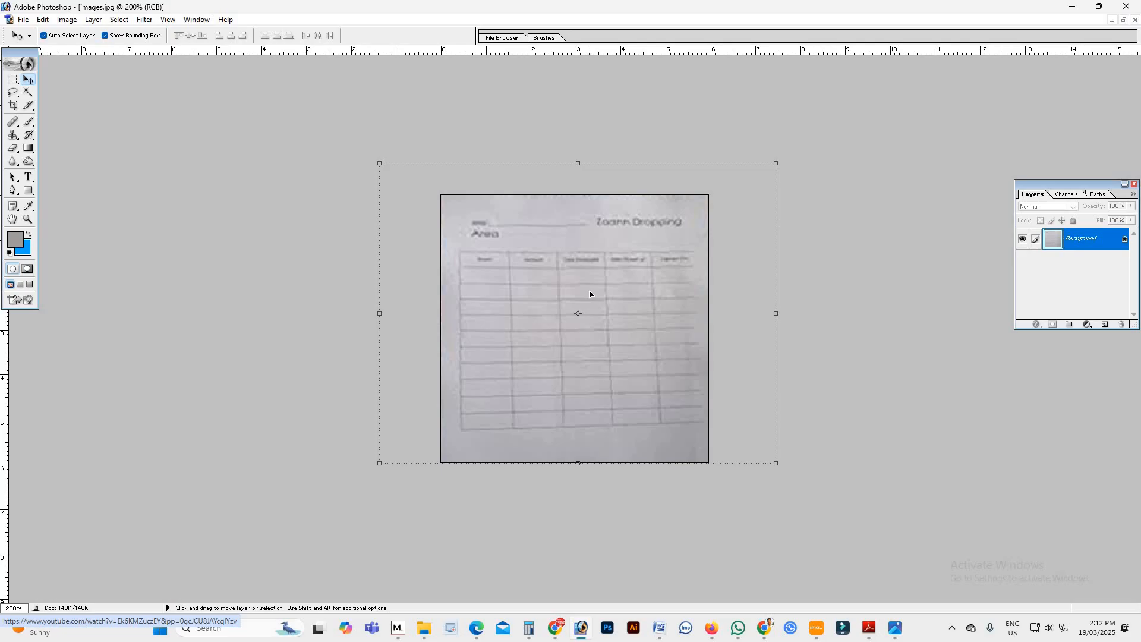
Clear the Crop tool's preset size and resolution and crop images.jpg to its visible canvas.
key("c")
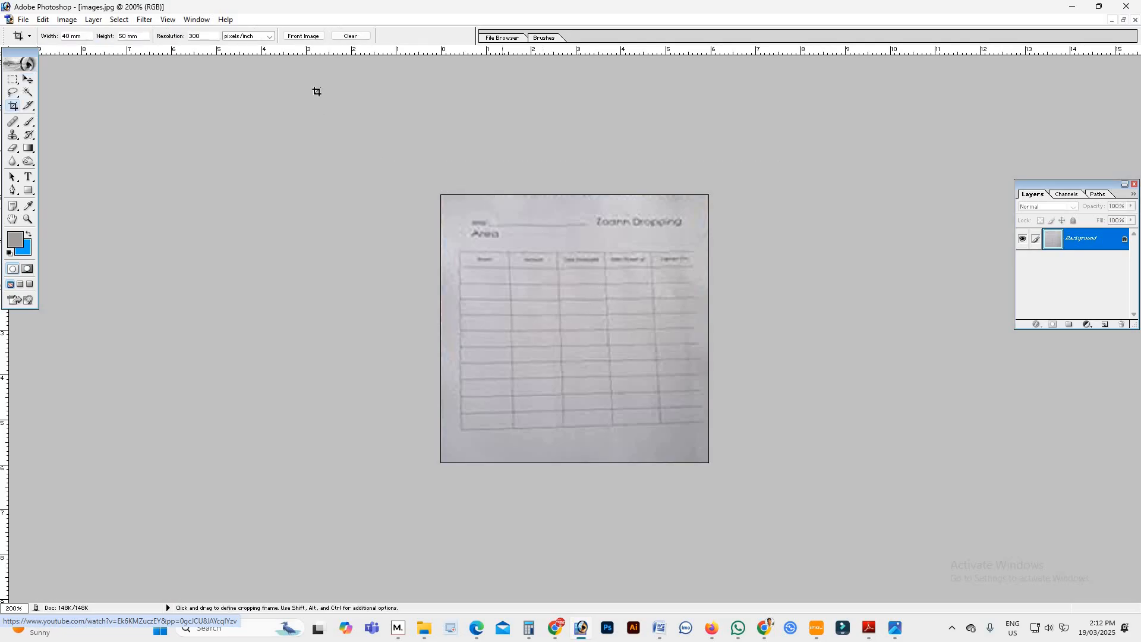
left_click(358, 38)
left_click_drag(844, 523, 818, 471)
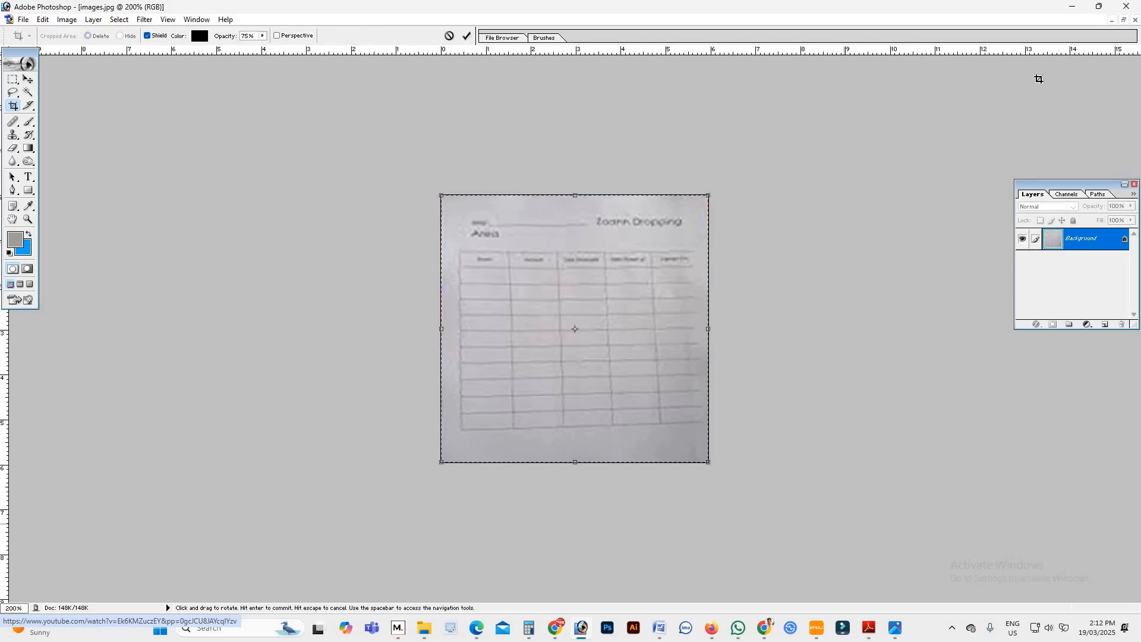
key("Escape")
left_click(1125, 21)
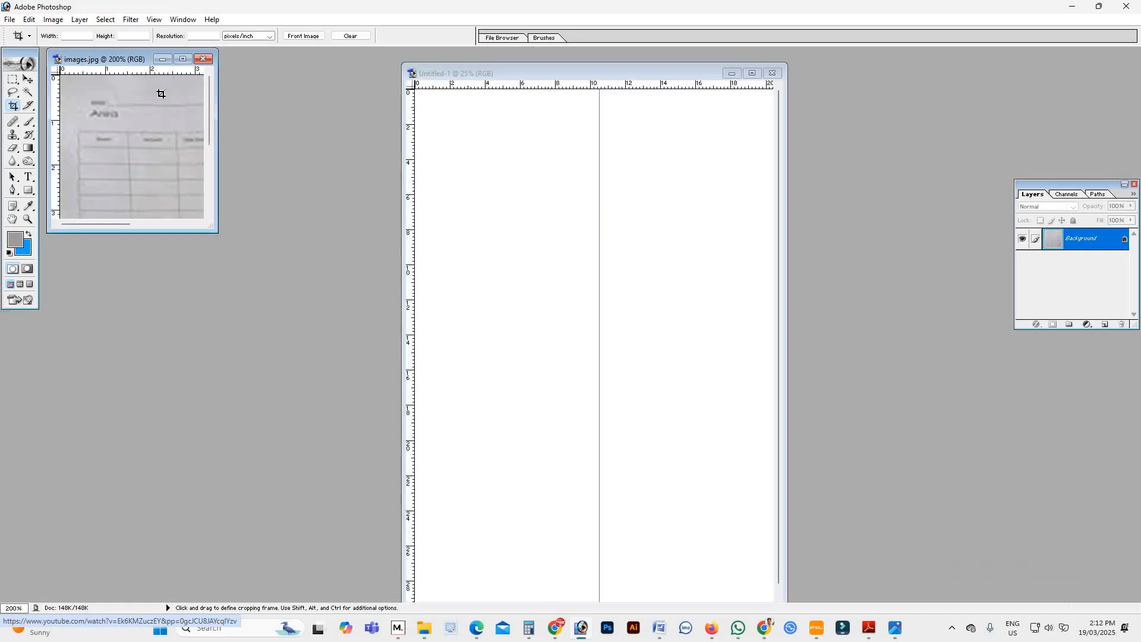
Copy the cropped form into the blank Untitled-1 document as a new layer and maximise that document.
key("v")
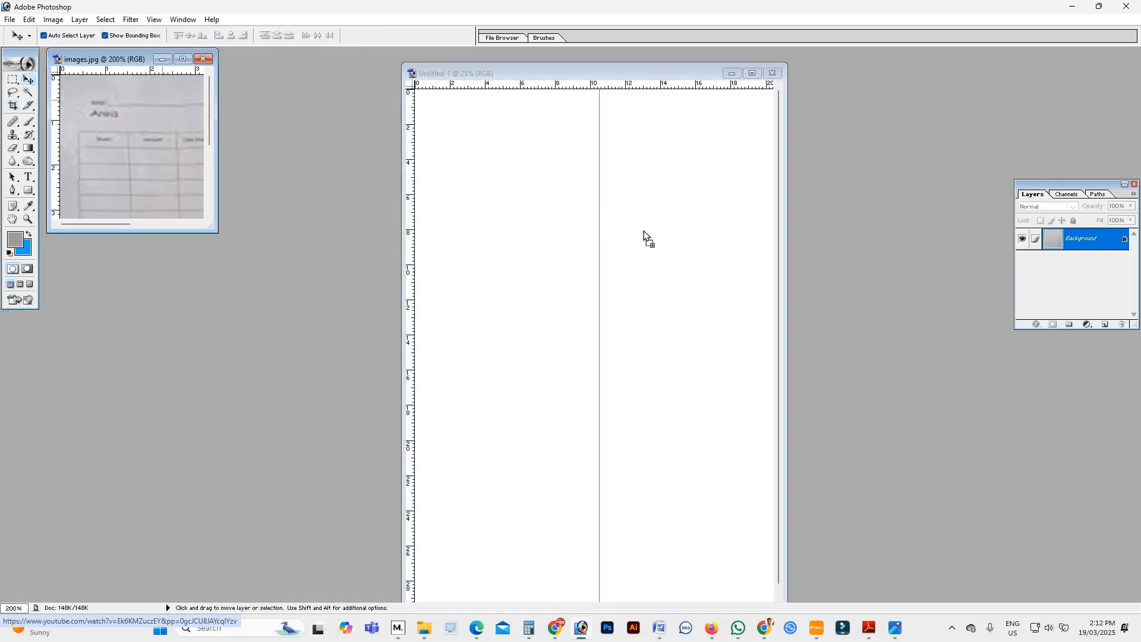
left_click_drag(711, 134, 633, 246)
left_click(752, 73)
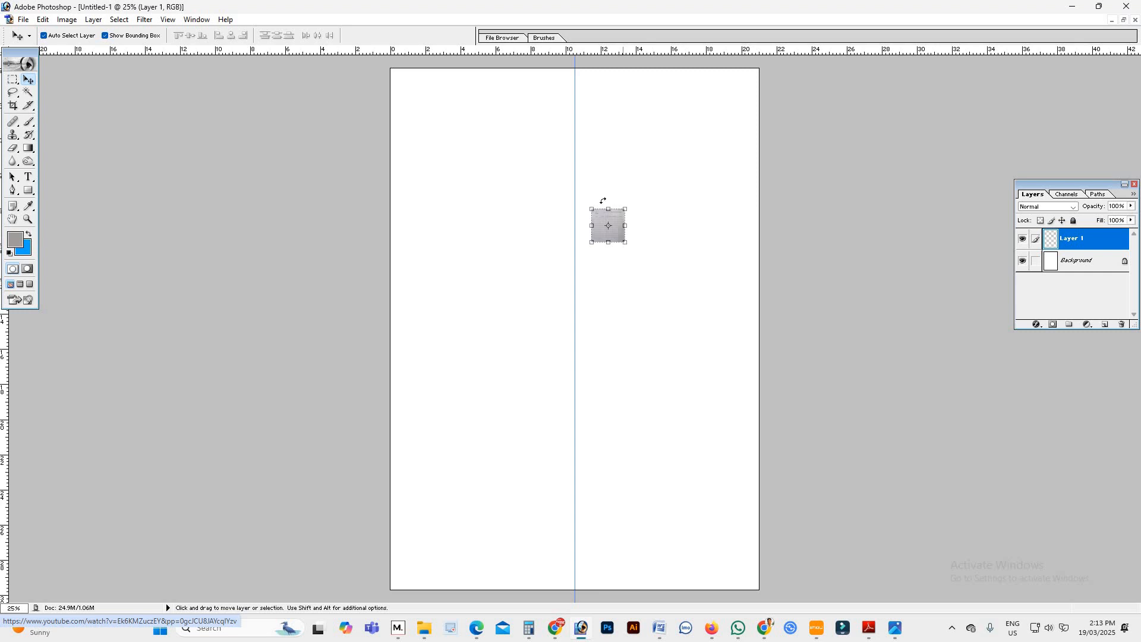
Scale the form layer up to slightly wider than the page and centre it on the vertical guide.
left_click_drag(628, 243, 749, 402)
left_click_drag(652, 343, 622, 430)
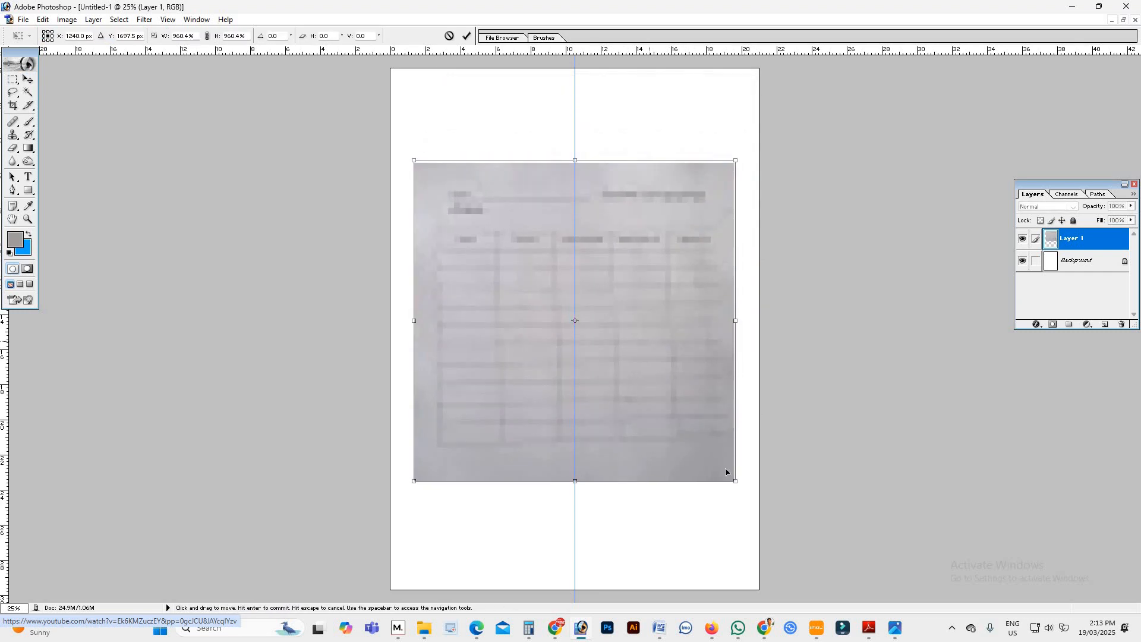
left_click_drag(753, 512, 759, 520)
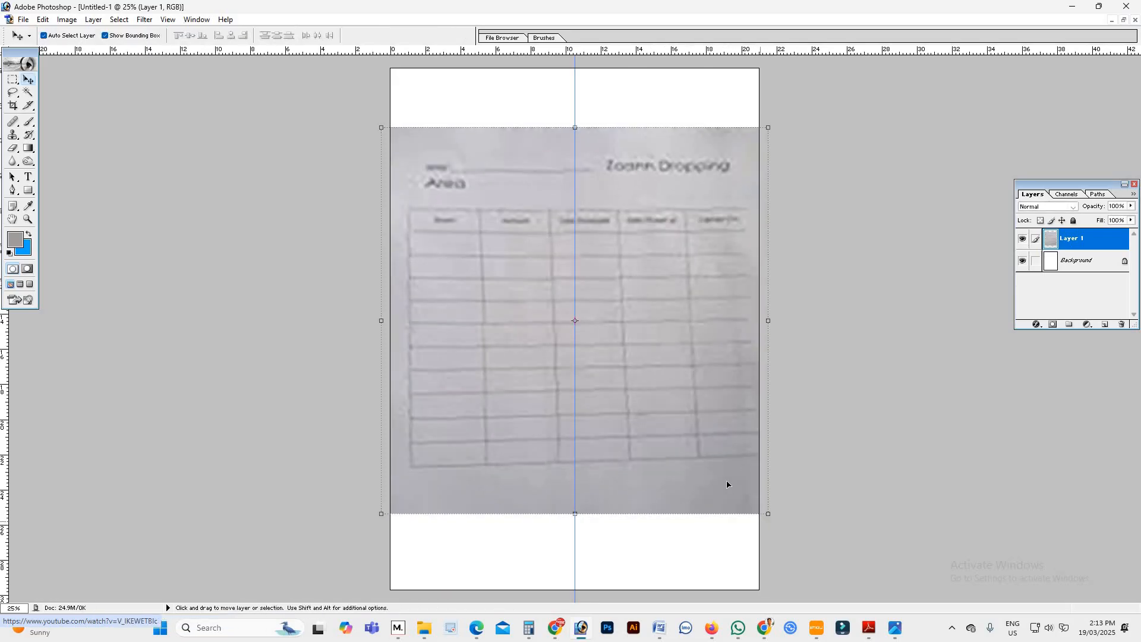
key("Return")
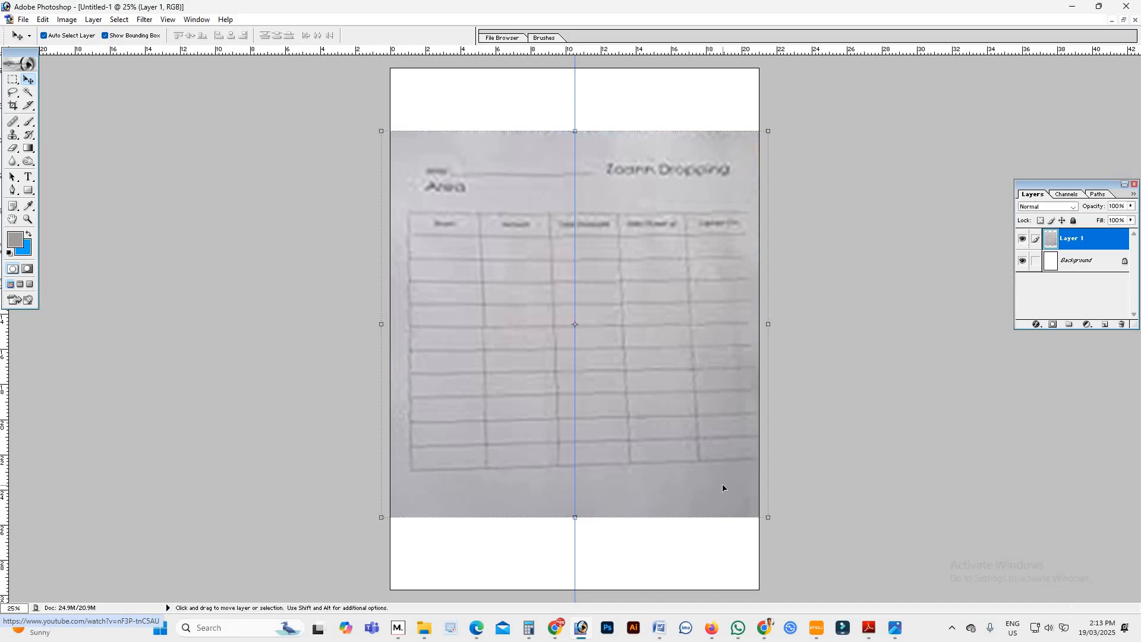
Try whitening the form layer's paper background with Curves by sampling black and white points from the photo.
key("ctrl+m")
left_click(954, 504)
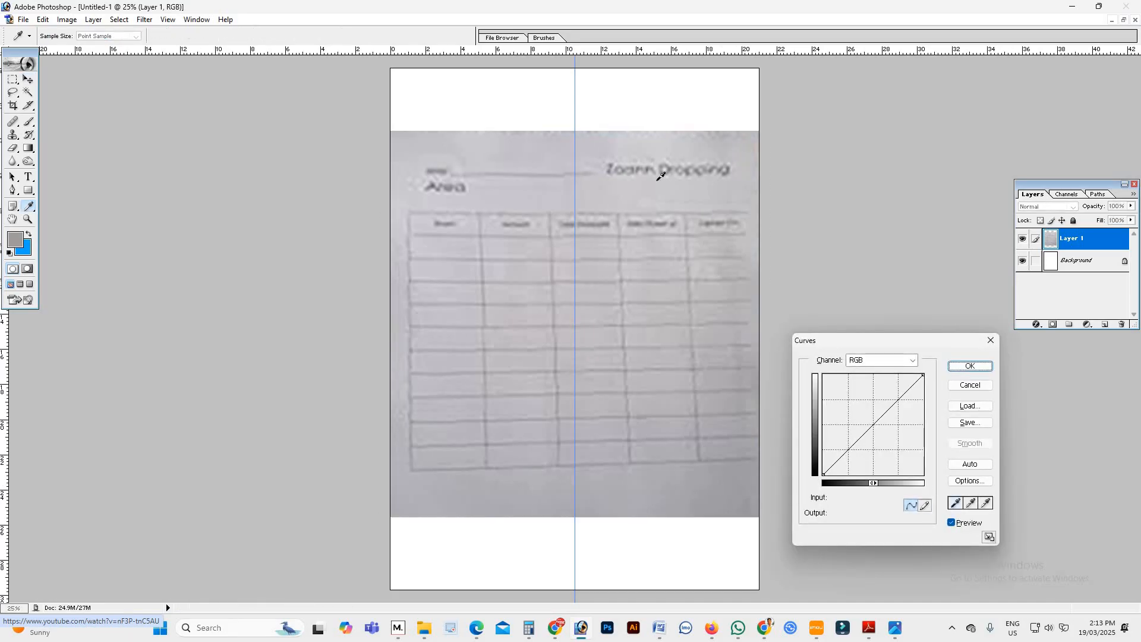
left_click(739, 174)
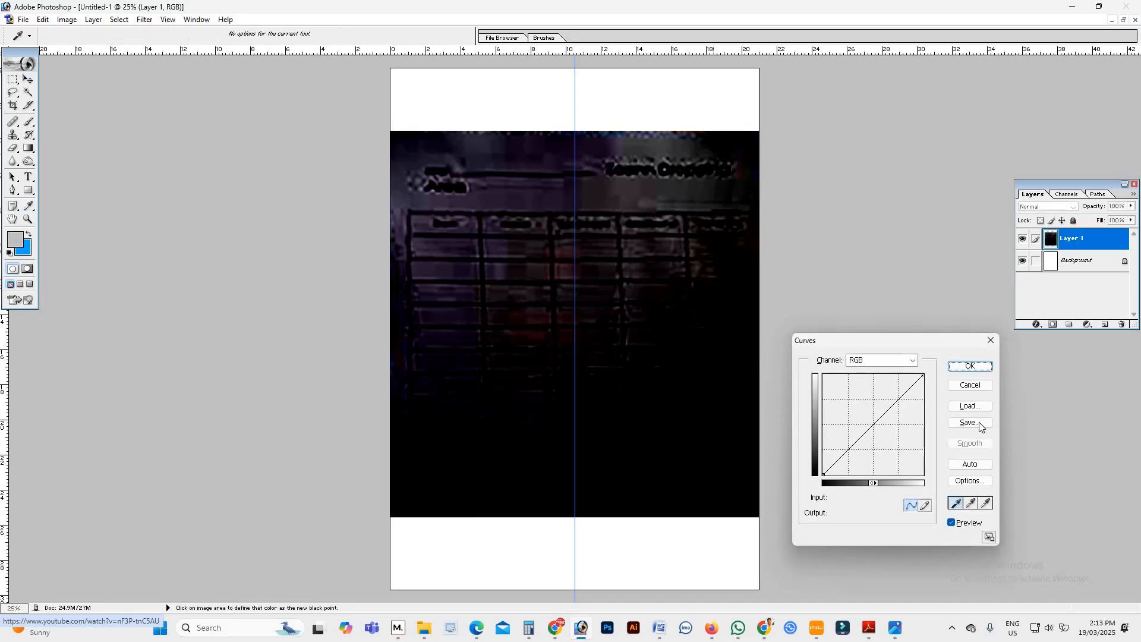
key("ctrl+z")
left_click(986, 503)
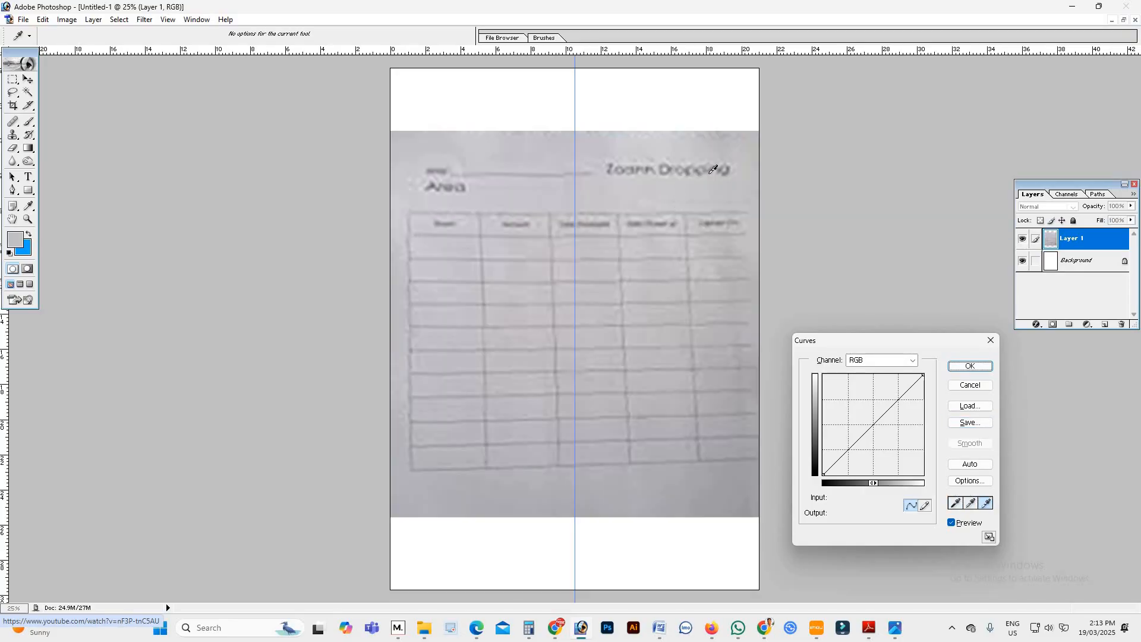
left_click(681, 152)
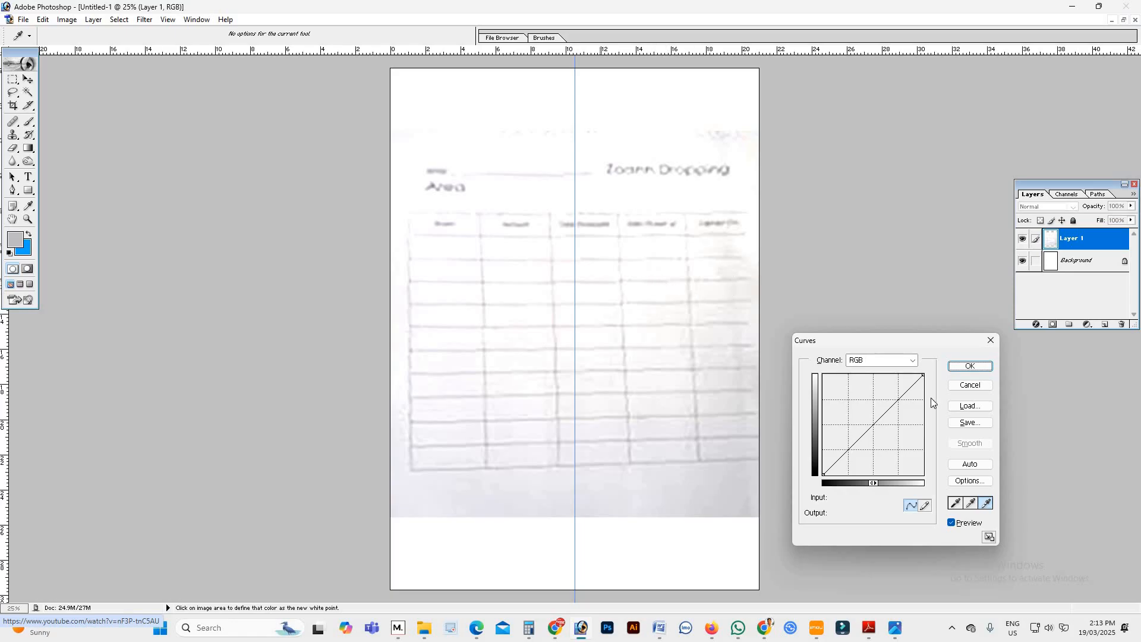
left_click(970, 386)
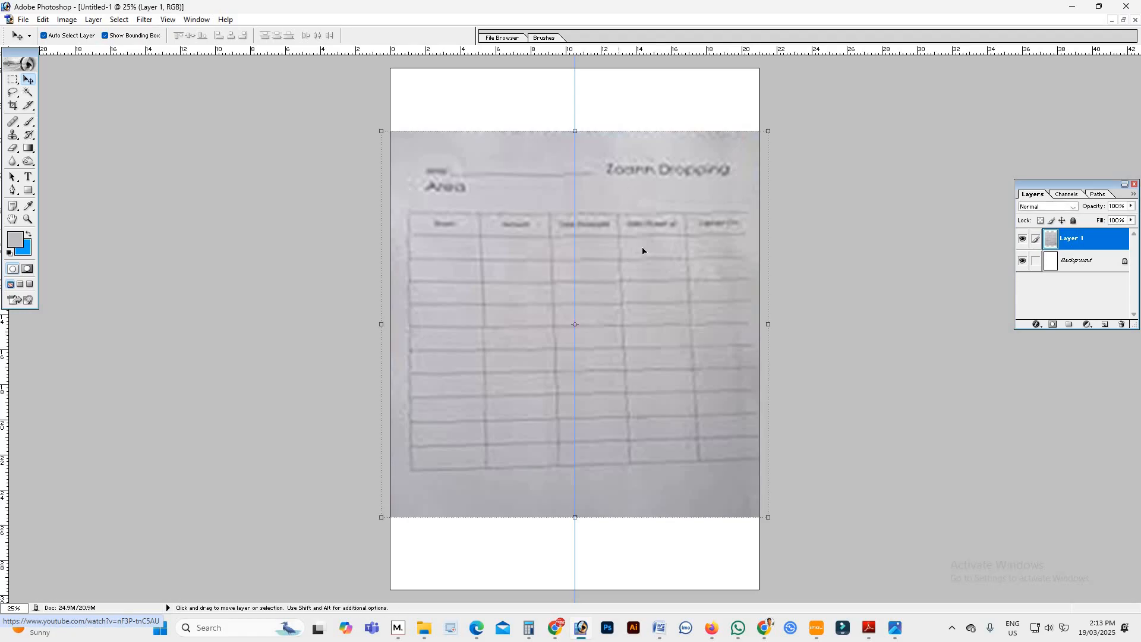
Move the form layer slightly down the page, keeping it centred on the vertical guide.
left_click_drag(640, 238, 665, 258)
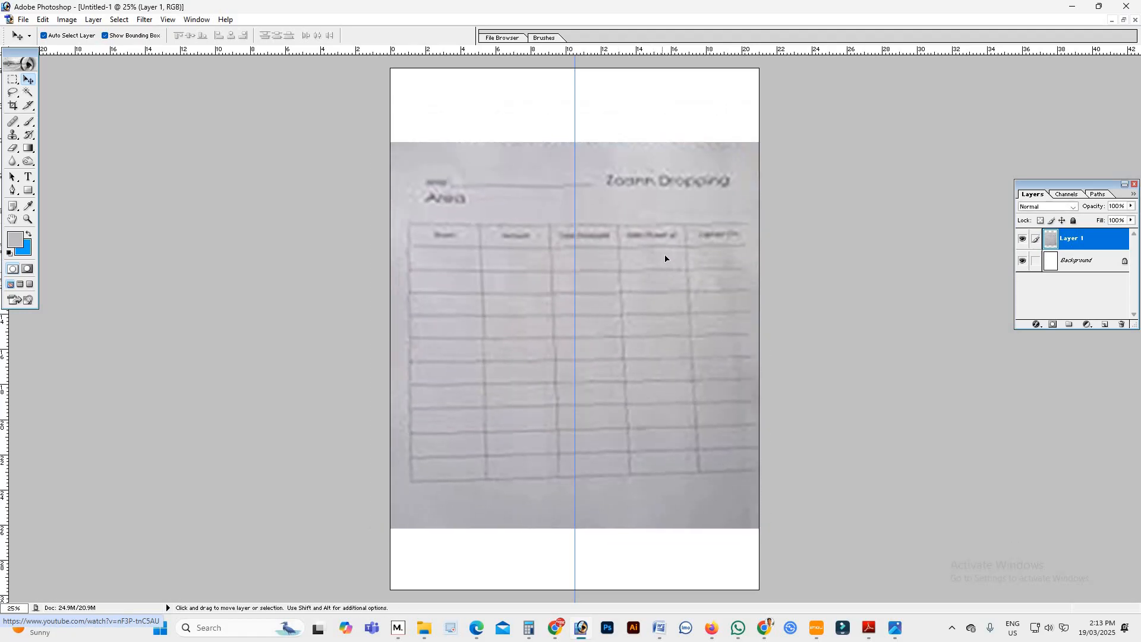